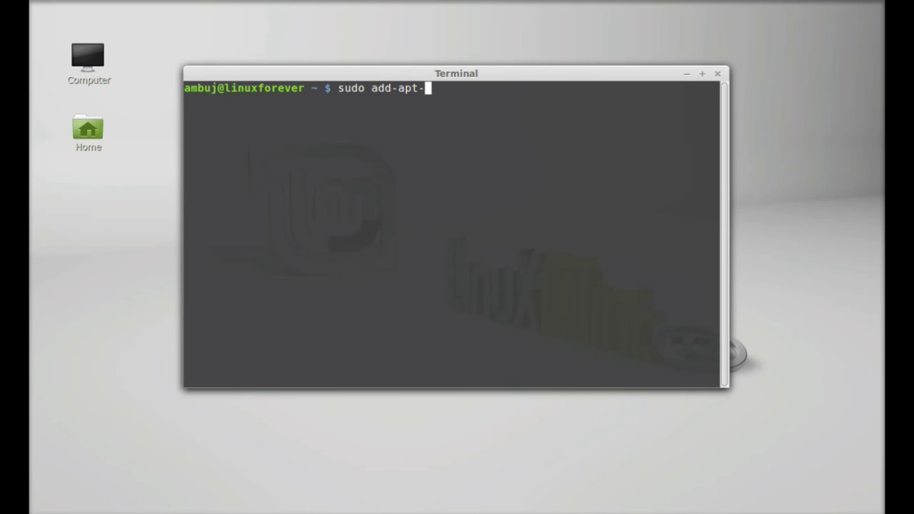
Add ppa:baitsart/voice-commands with sudo add-apt-repository, entering the account password and confirming
type("repository")
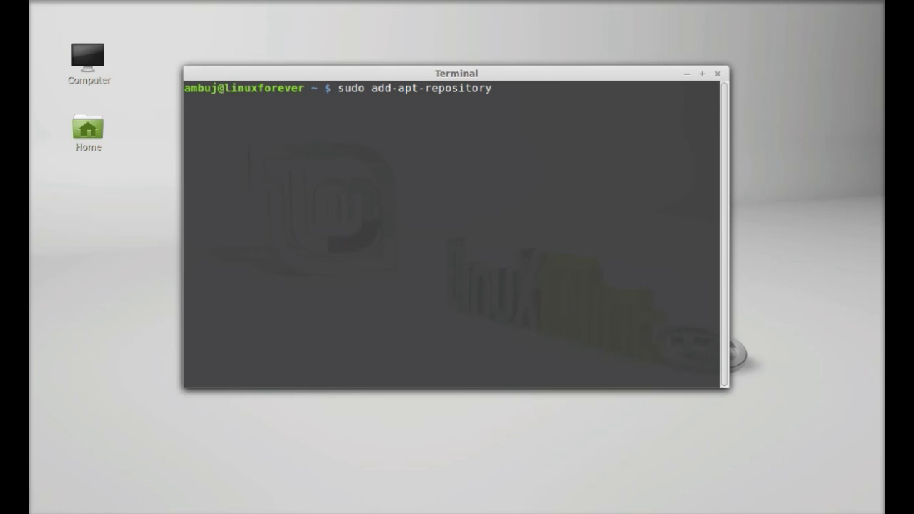
type("ppa:baitsart/voice-commands")
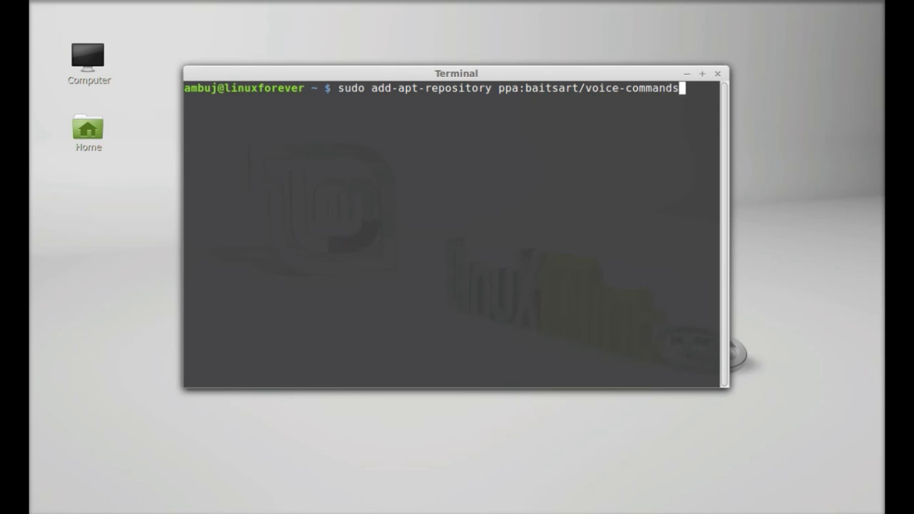
key("Return")
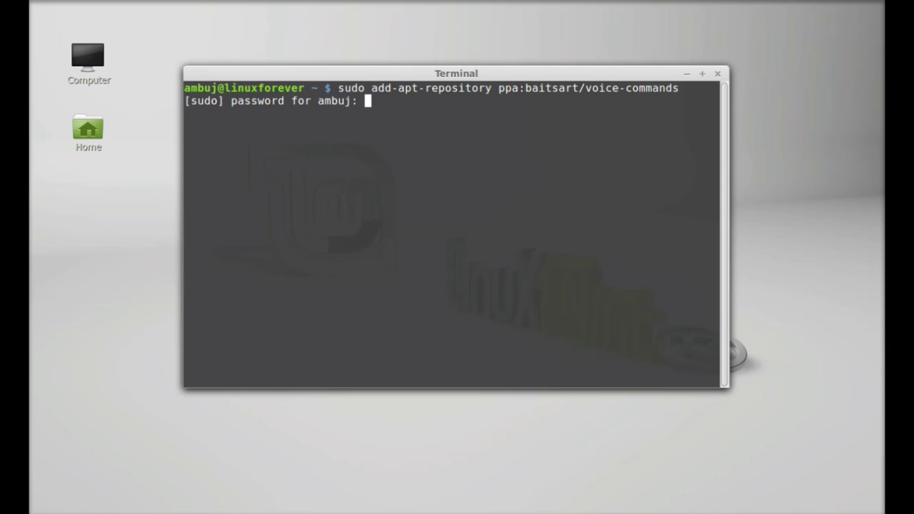
key("Return")
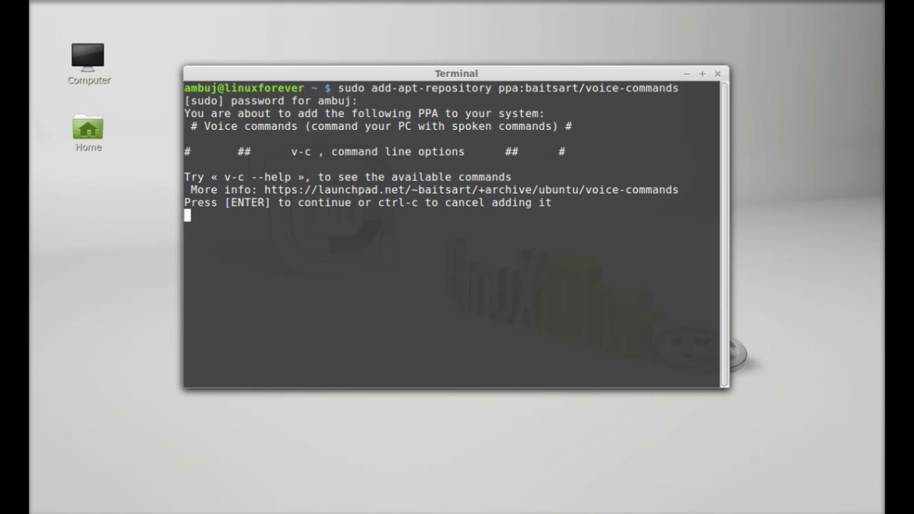
key("Return")
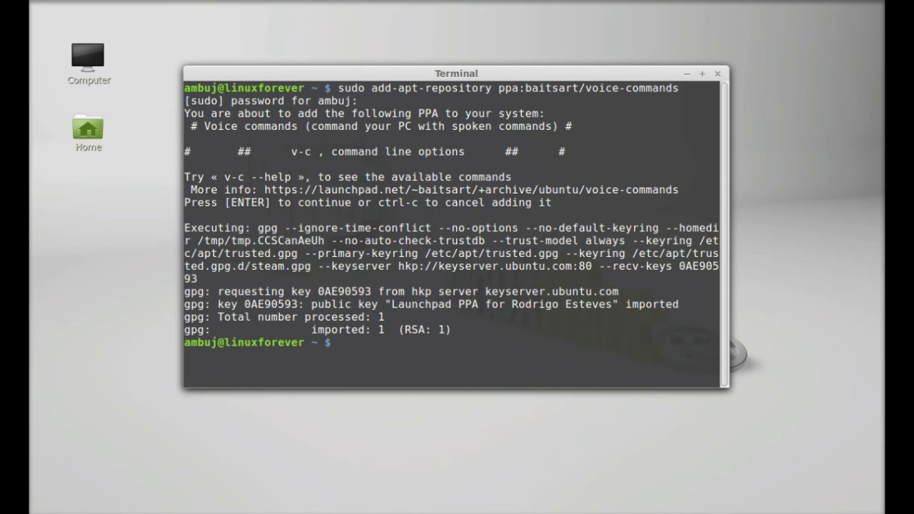
Run sudo apt-get update until the package lists finish reading (804 kB fetched)
type("sudo apt-get update")
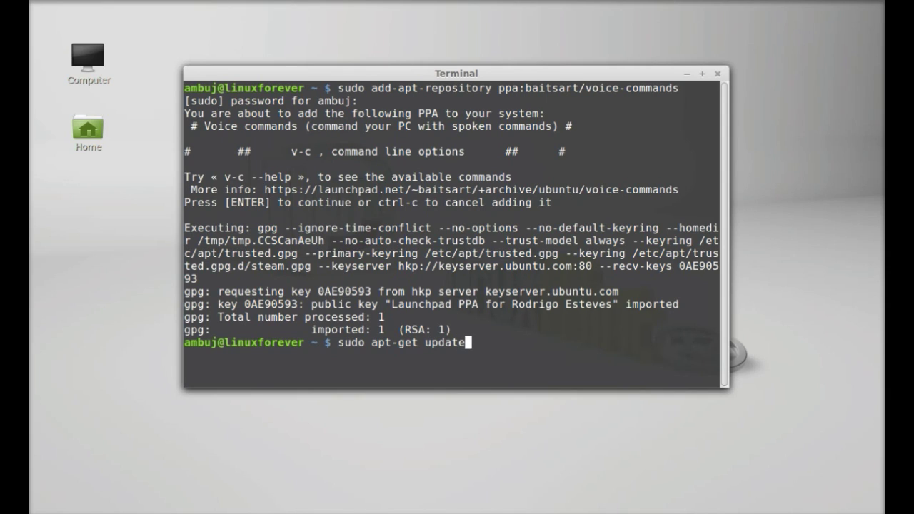
key("Return")
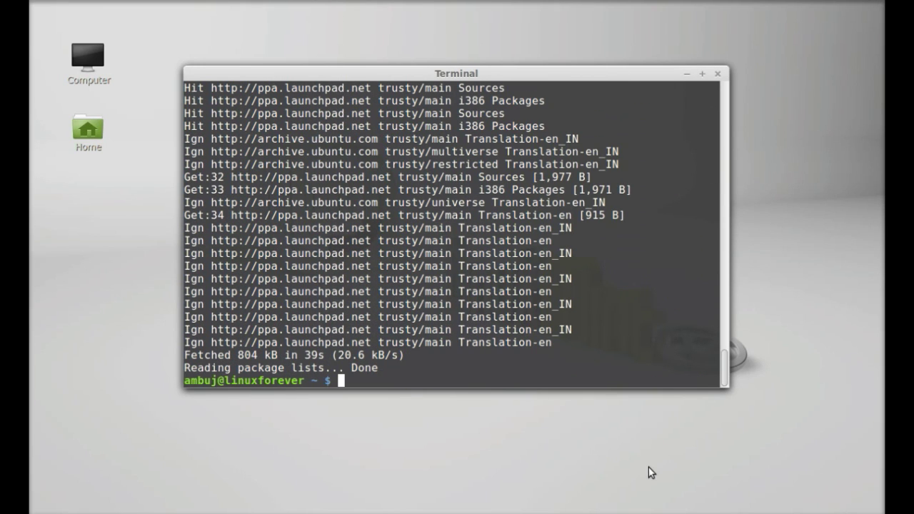
Install voice-commands with sudo apt-get install, answering y to accept the 35 new packages
type("sudo apt")
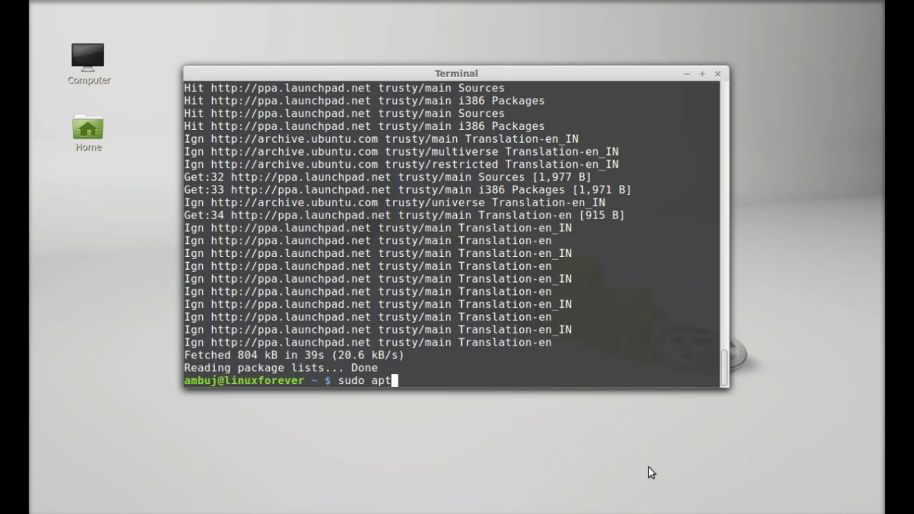
type("-get install")
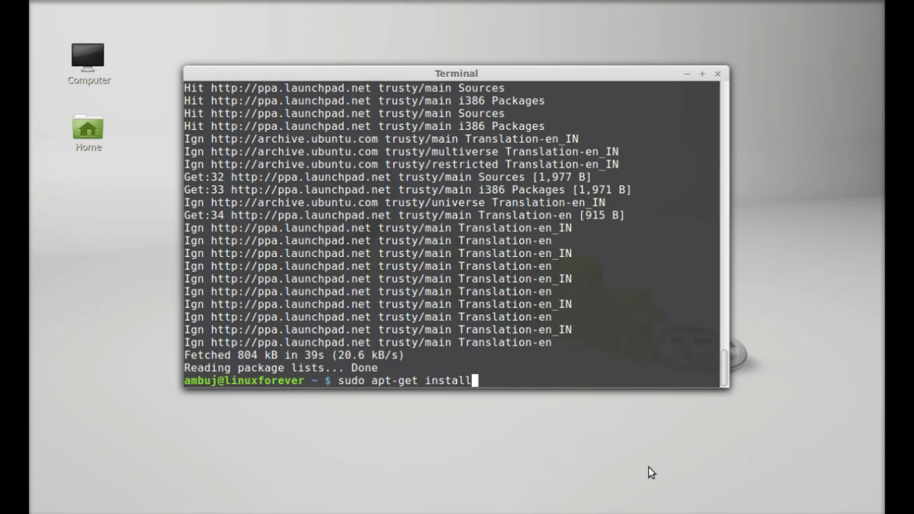
type(" voice-comman")
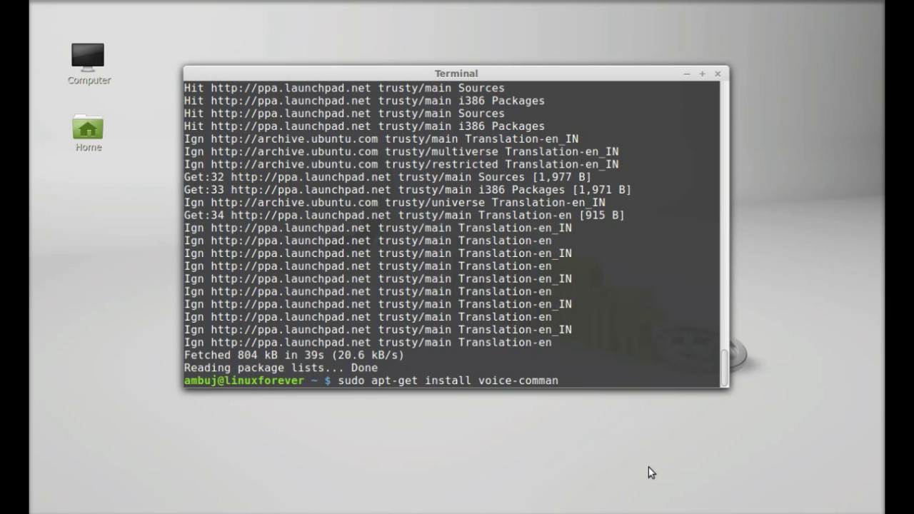
type("ds")
key("Return")
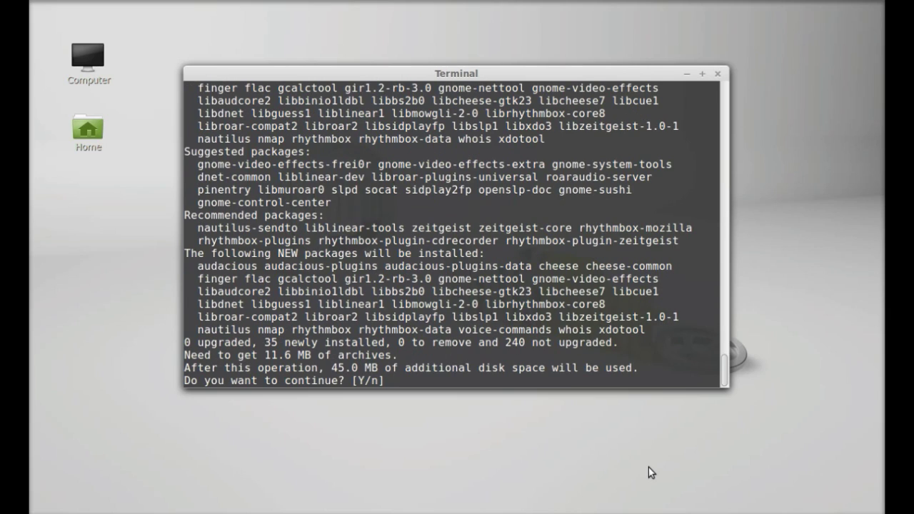
type("y")
key("Return")
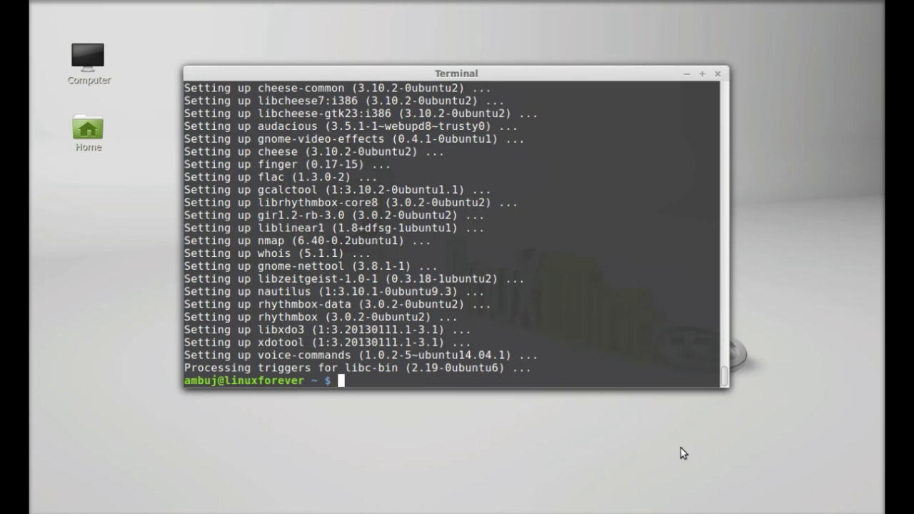
Clear the terminal and run v-c -h to print the voice-commands help
type("clear")
key("Return")
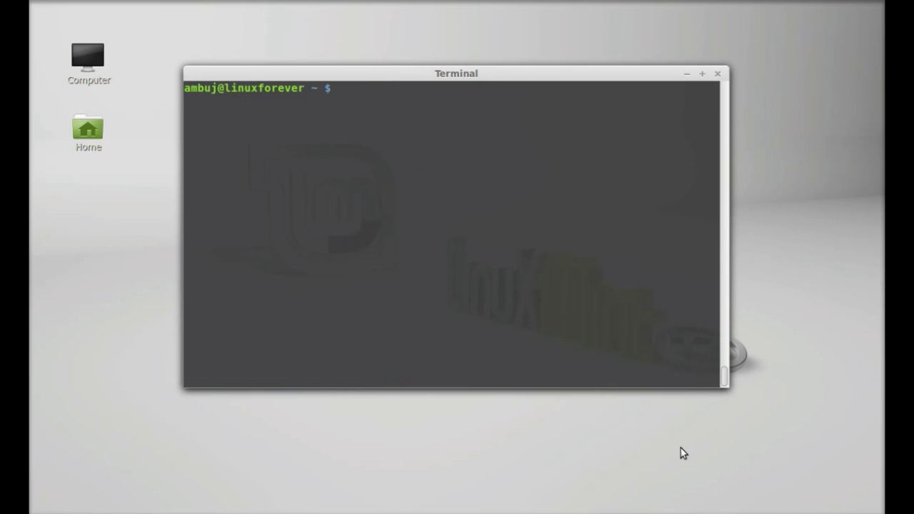
type("v-c -h")
key("Return")
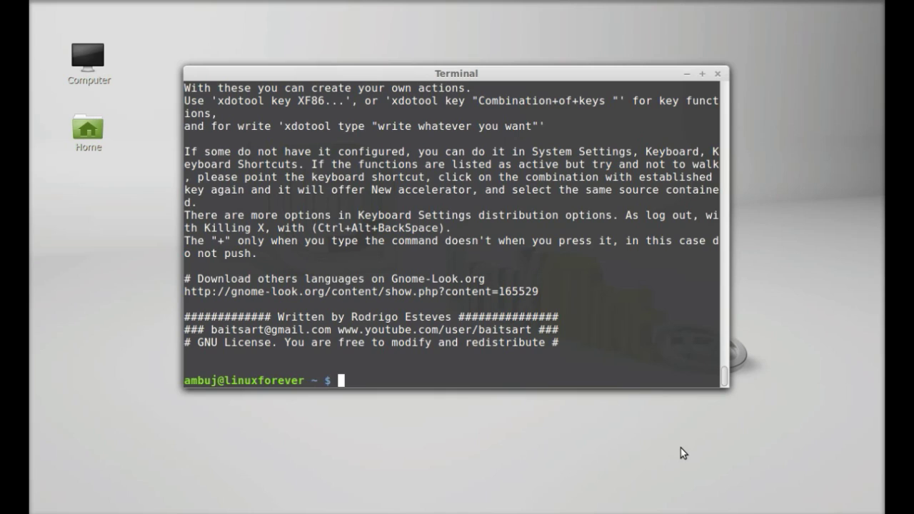
Scroll through the help text, highlighting the 'play music' phrase under MUSIC_PLAY
left_click_drag(724, 375, 722, 179)
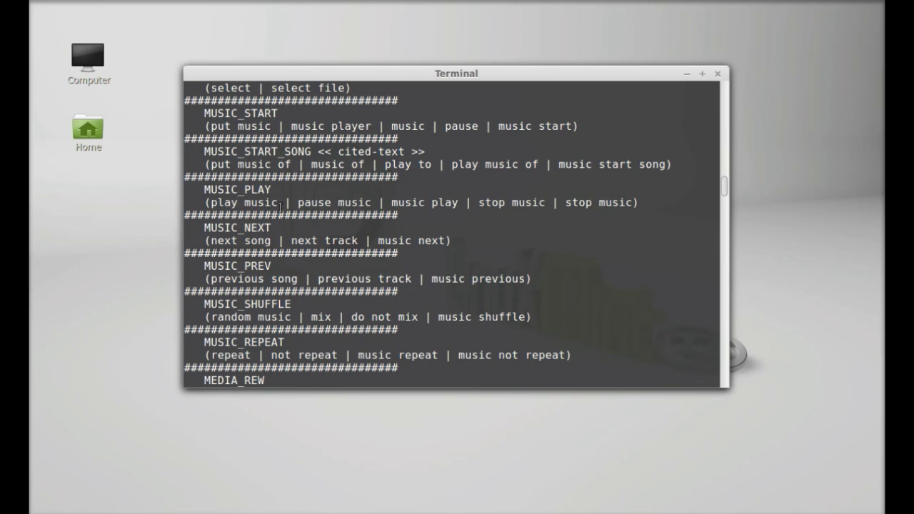
left_click_drag(211, 202, 265, 202)
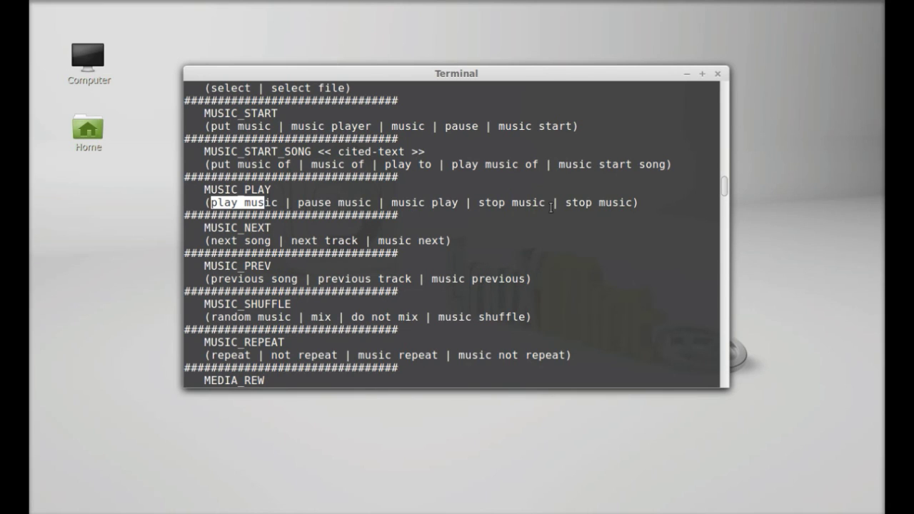
scroll(724, 193, "down", 7)
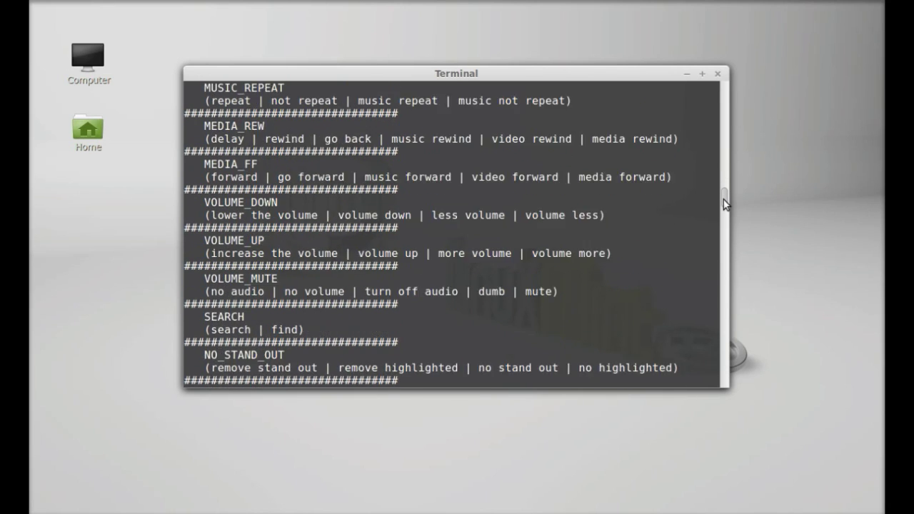
left_click_drag(723, 199, 433, 169)
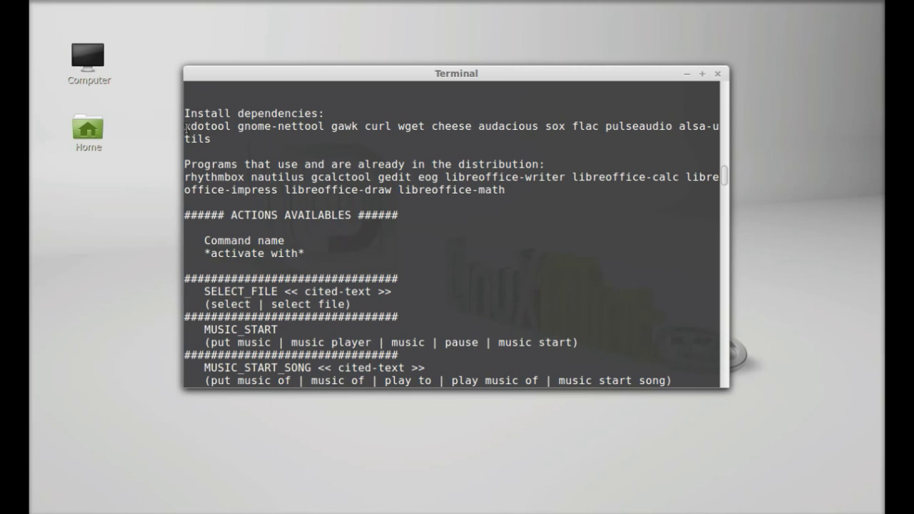
Install the copied help dependency list with sudo apt-get install, upgrading curl and libcurl3, then clear
left_click_drag(185, 127, 258, 137)
key("ctrl+c")
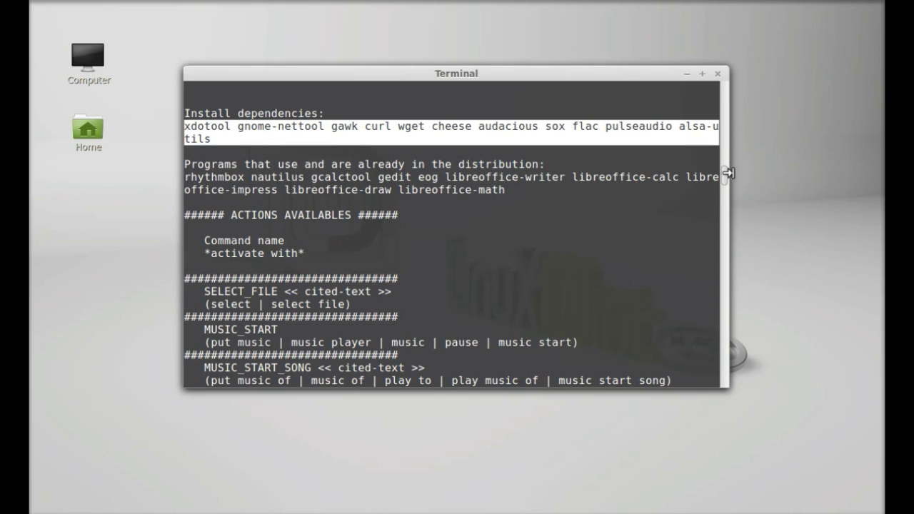
left_click_drag(726, 172, 715, 389)
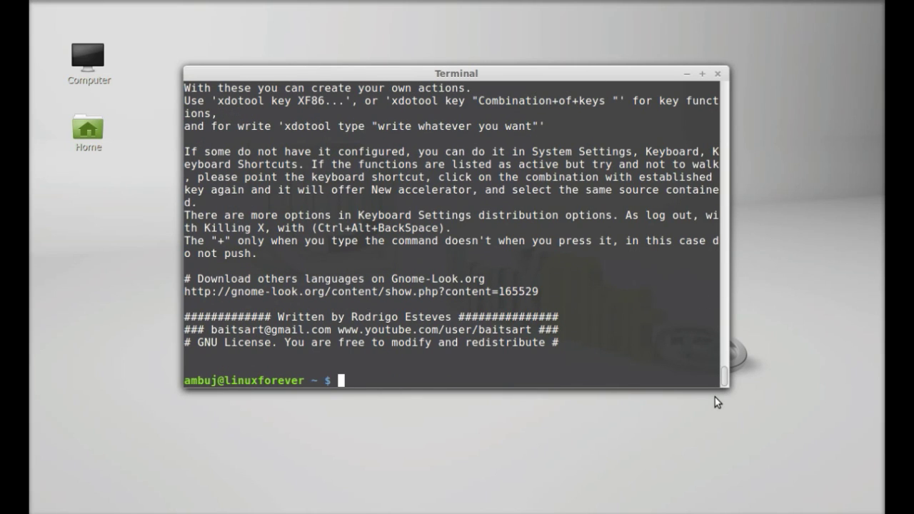
type("sudo apt-get ")
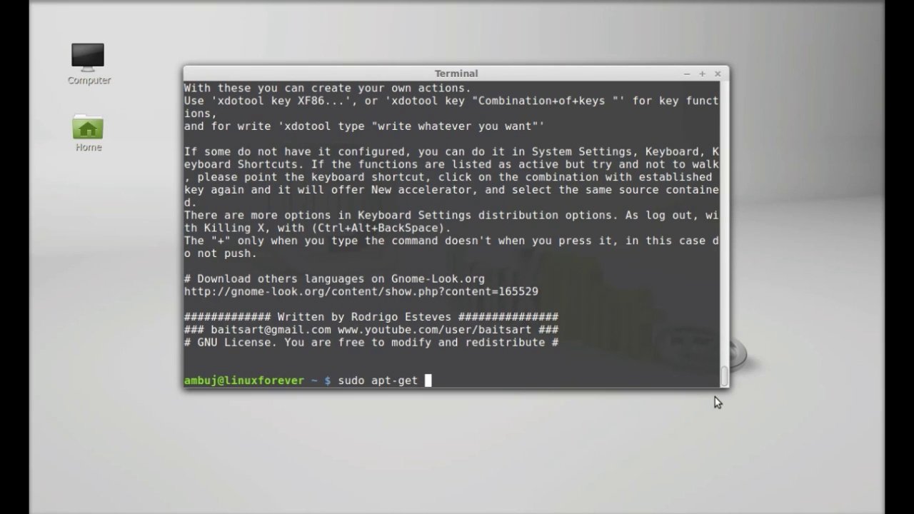
type("install")
key("ctrl+shift+v")
key("Return")
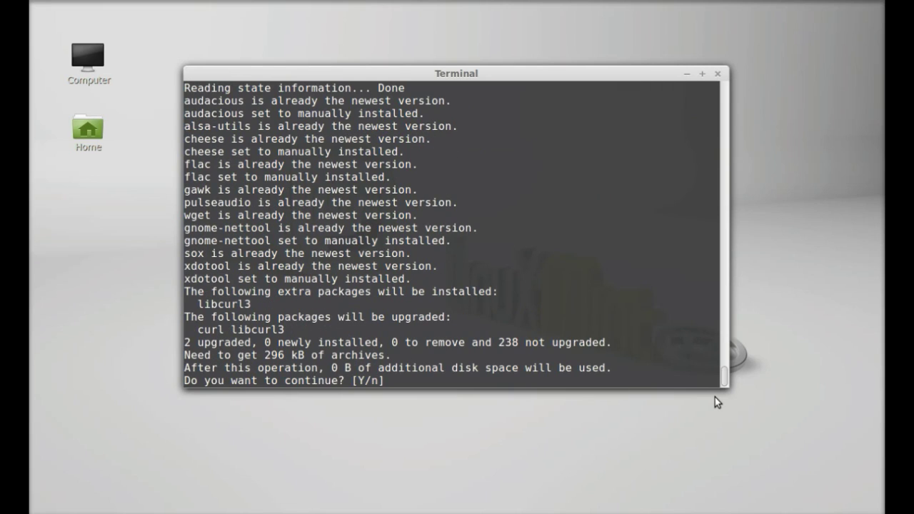
type("y")
key("Return")
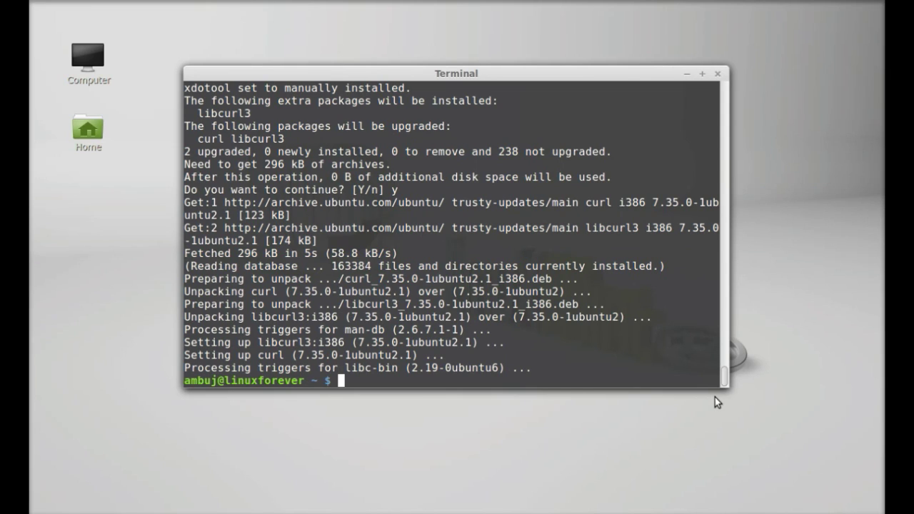
type("clear")
key("Return")
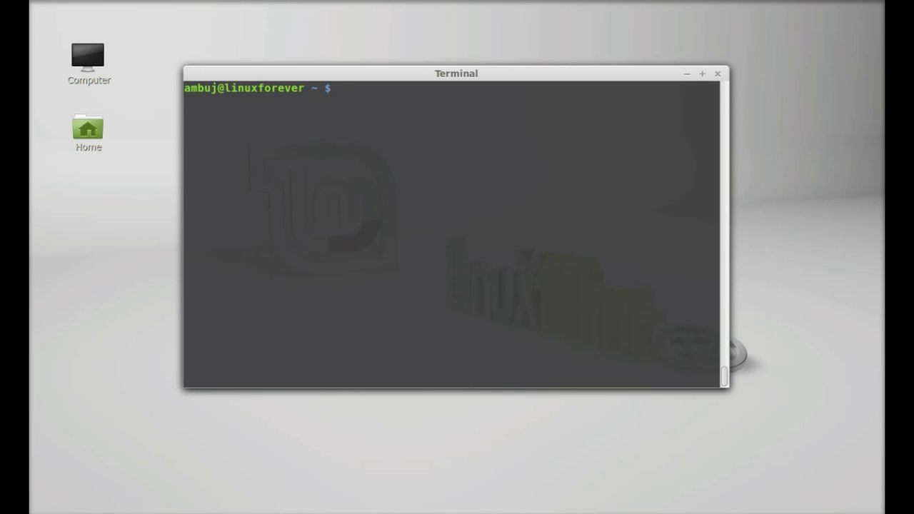
Search the menu for 'voice', then run v-c -r and say 'music' to open Rhythmbox
key("super")
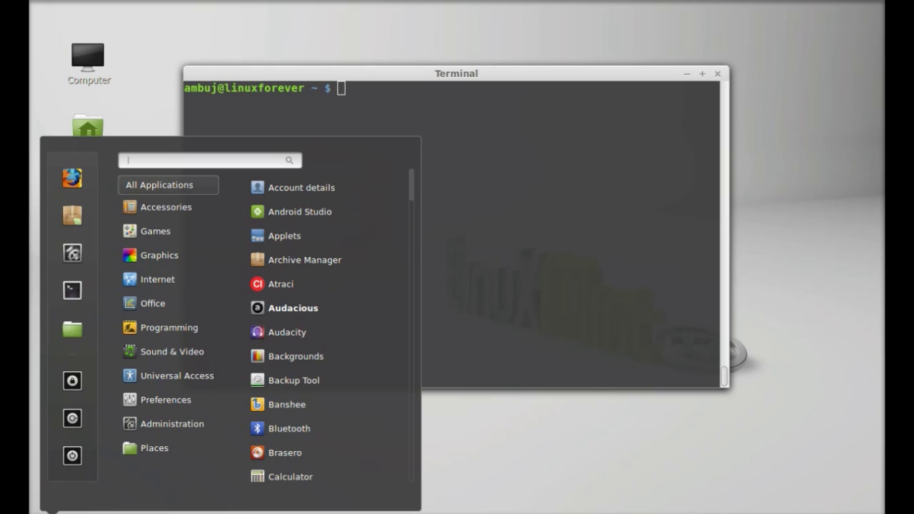
type("v")
type("oice")
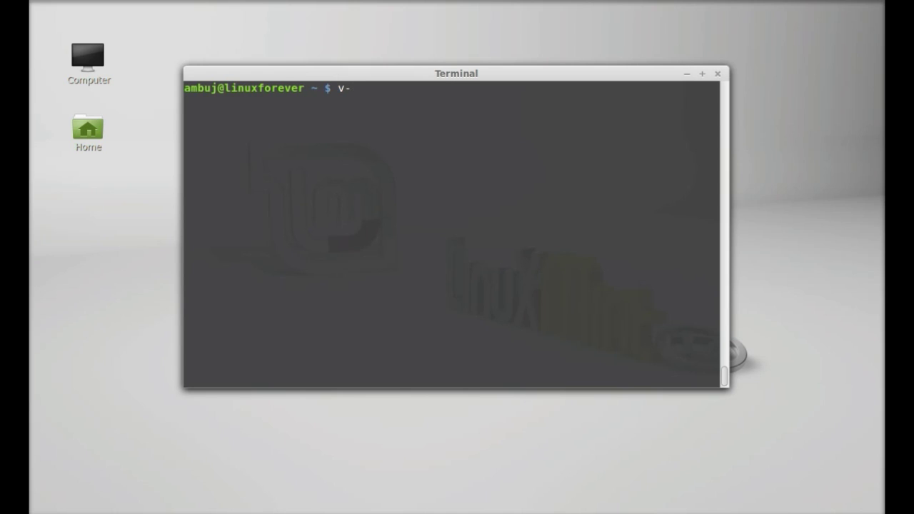
type("c -r")
key("Return")
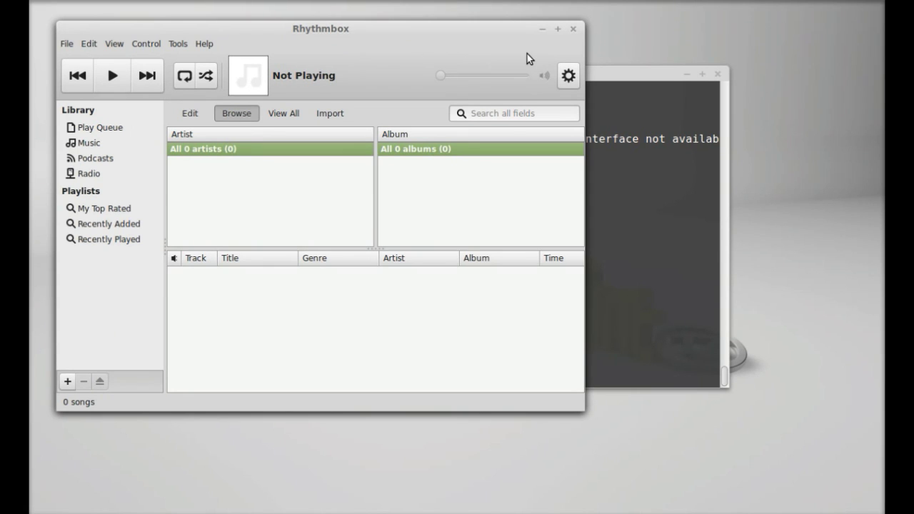
Close the Rhythmbox window, leaving the rhythmbox-client MPRIS warning in Terminal
left_click(573, 29)
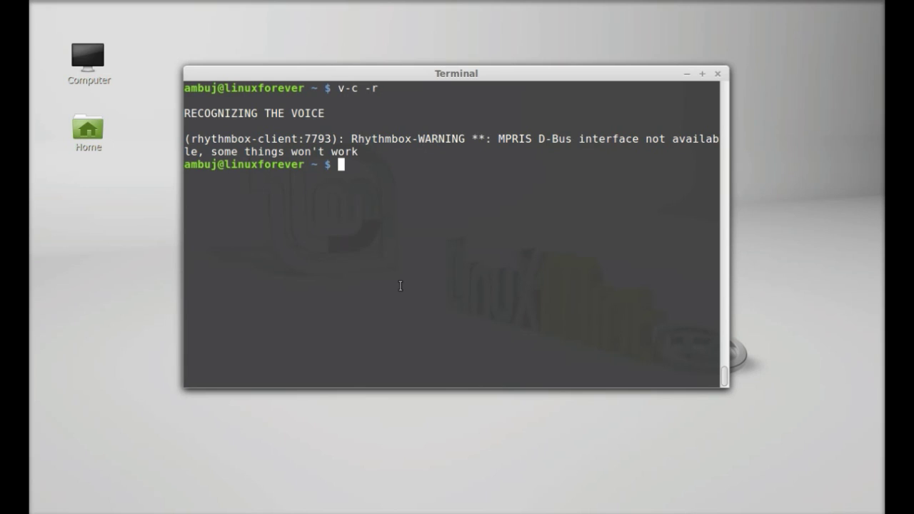